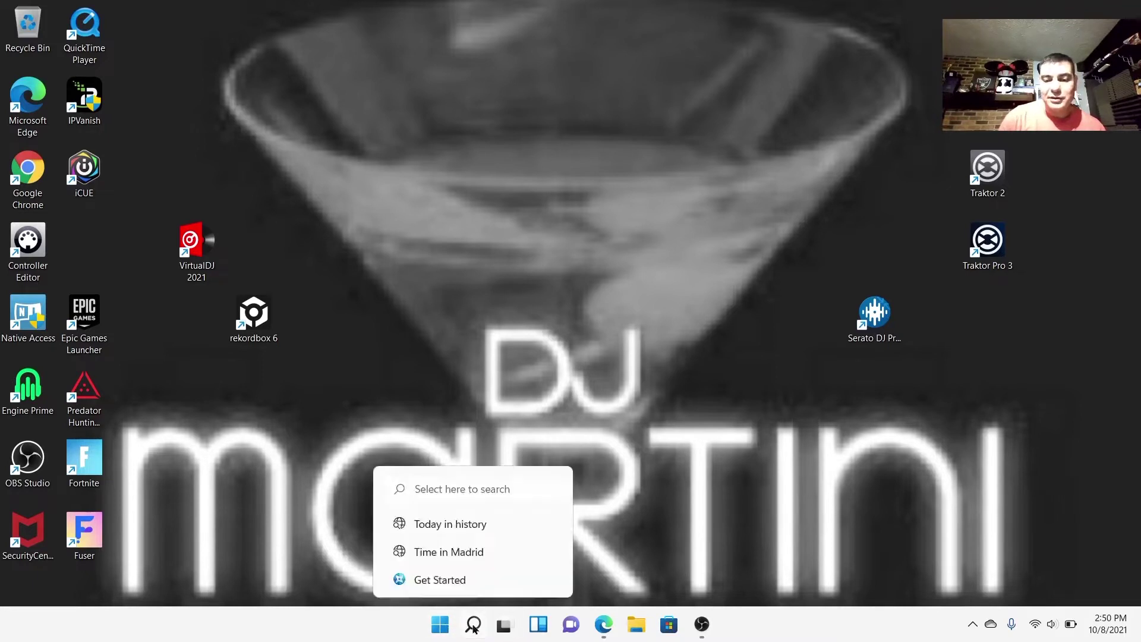
Step: Switch to Microsoft Edge and look over the Bing search results for denon dj
{"action": "left_click", "coordinate": [473, 625]}
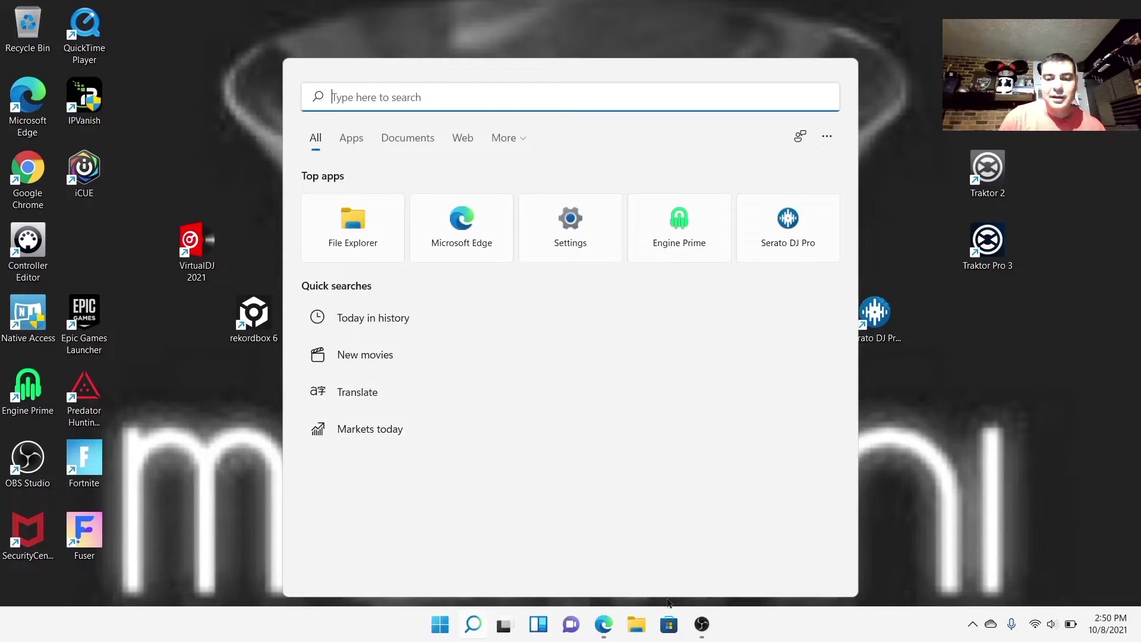
{"action": "mouse_move", "coordinate": [607, 625]}
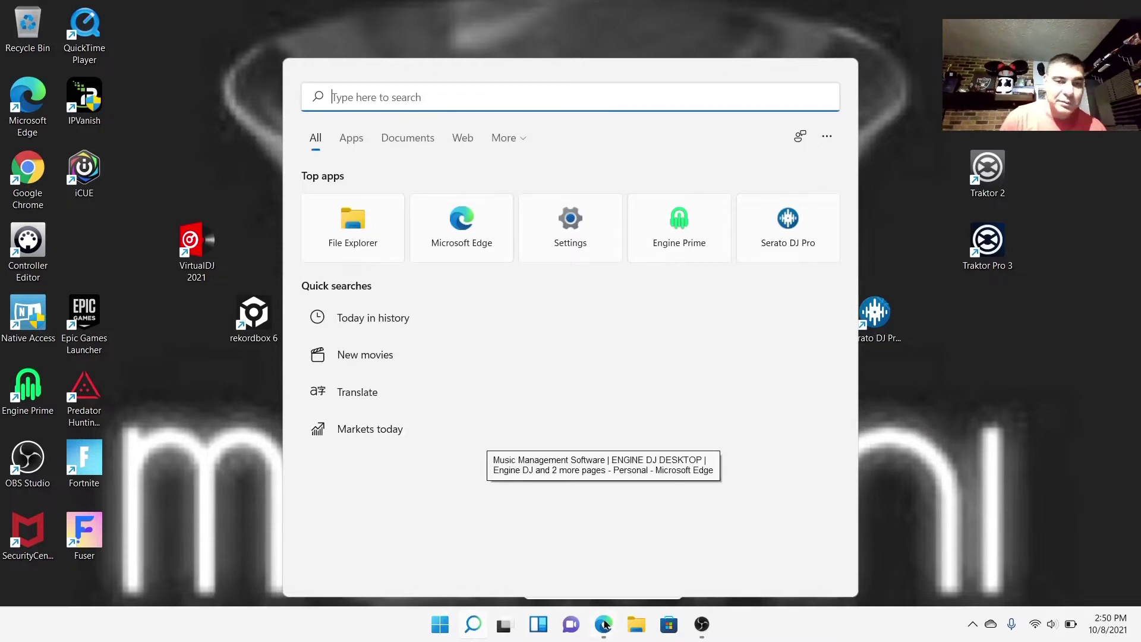
{"action": "left_click", "coordinate": [605, 624]}
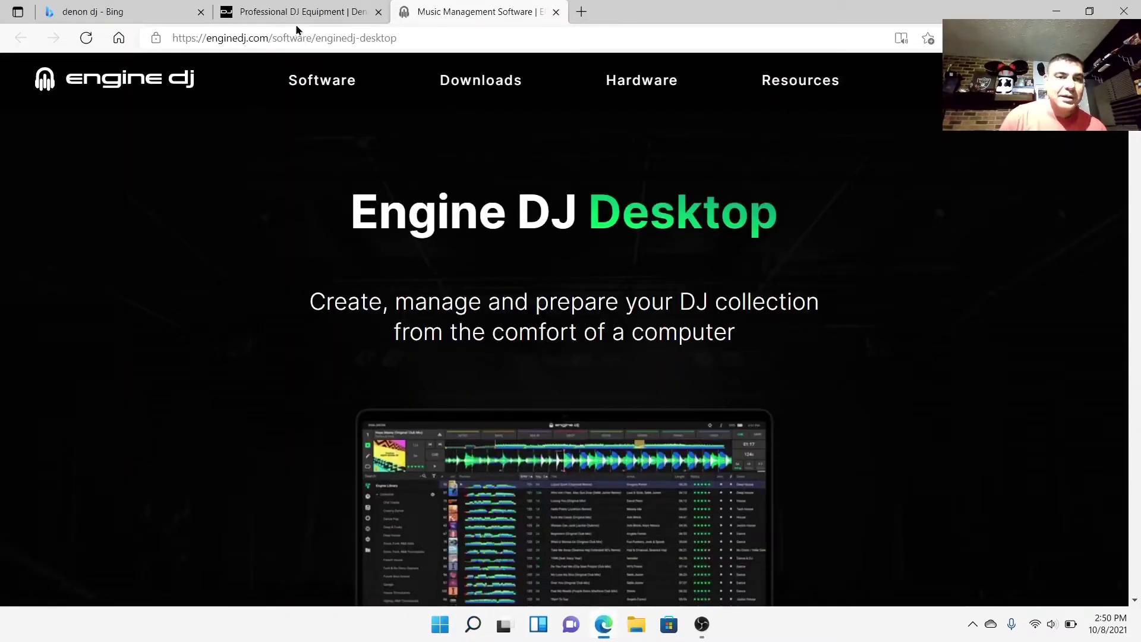
{"action": "left_click", "coordinate": [82, 21]}
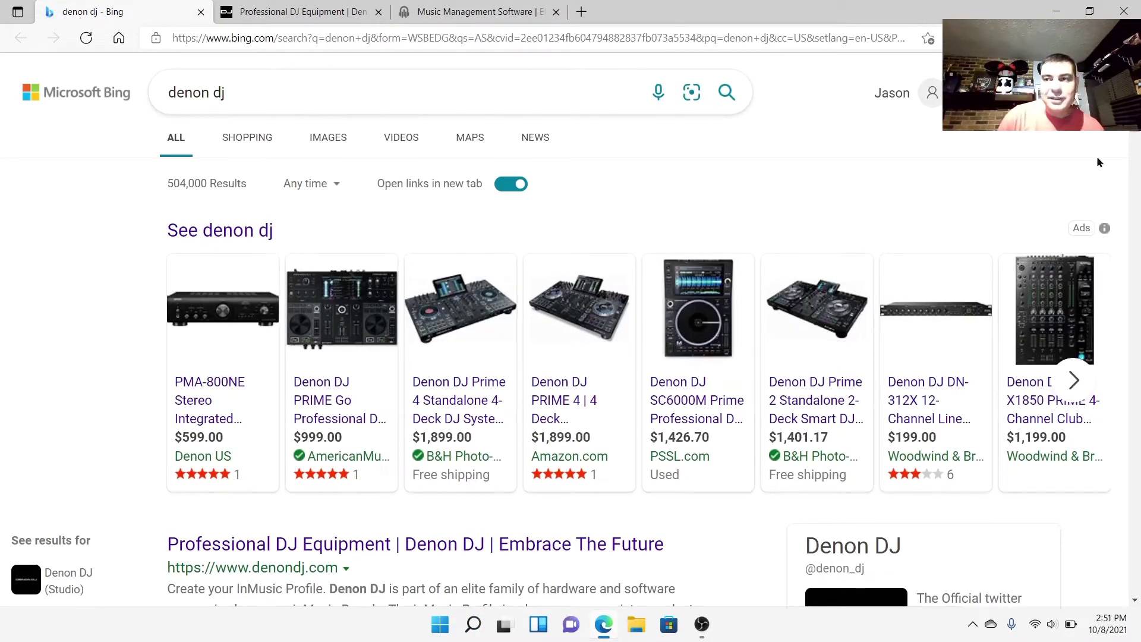
{"action": "left_click_drag", "start_coordinate": [1135, 134], "coordinate": [1135, 179]}
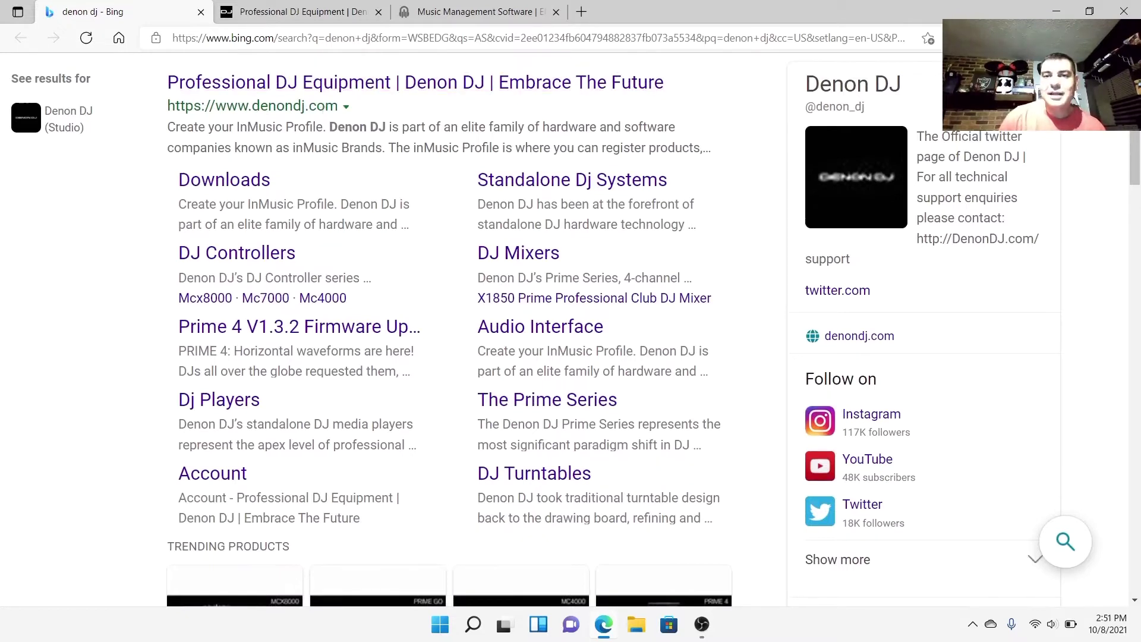
Step: Show the Denon DJ website's product categories, including Engine DJ Software, and go to the open Engine DJ Desktop page
{"action": "left_click", "coordinate": [291, 13]}
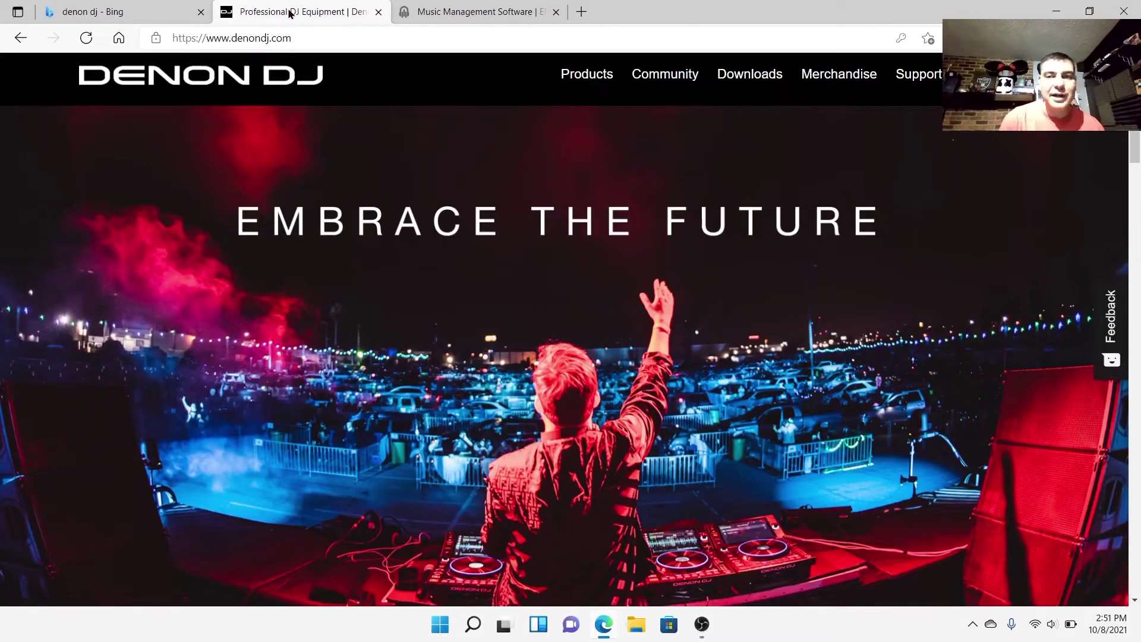
{"action": "mouse_move", "coordinate": [581, 89]}
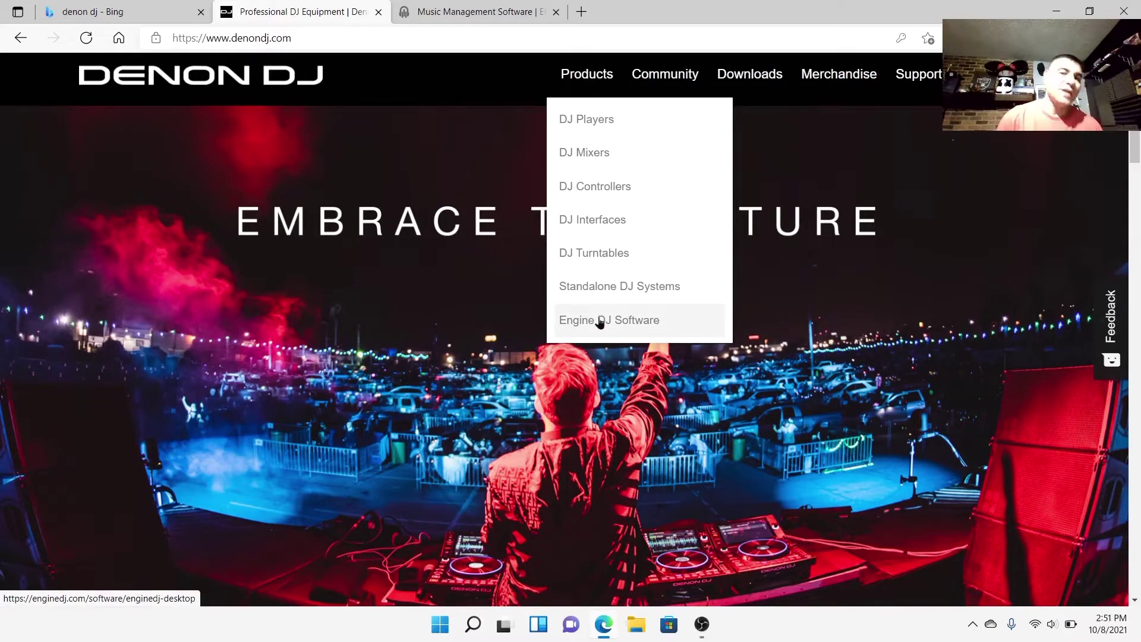
{"action": "left_click", "coordinate": [461, 18]}
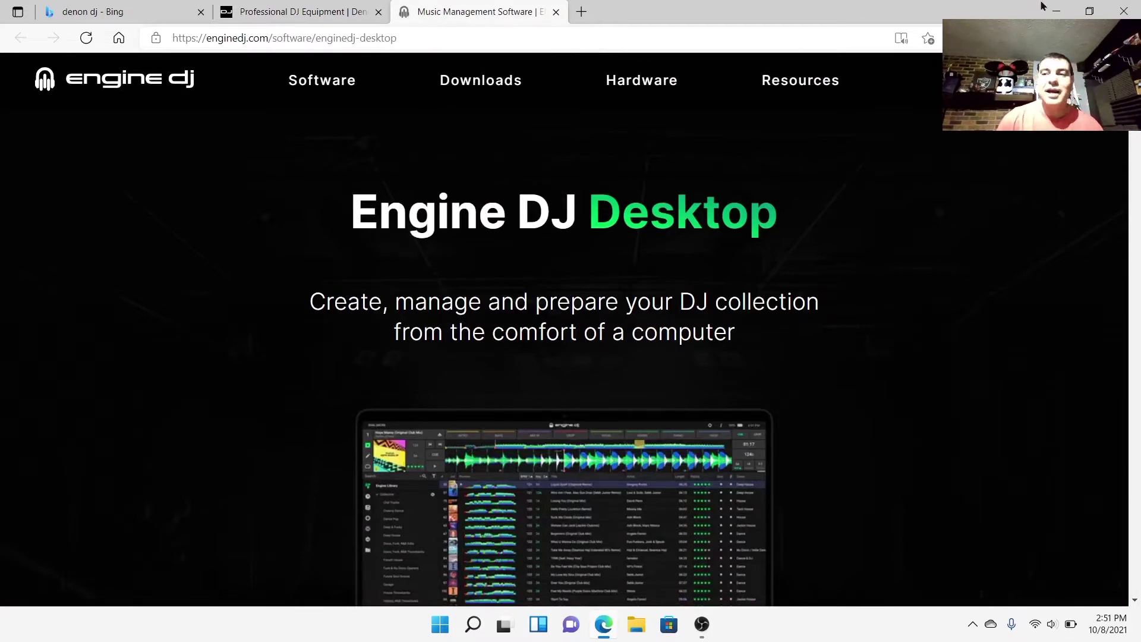
Step: Separate the Engine DJ Desktop page into its own window and close the other browser window with the Denon DJ pages
{"action": "key", "text": "super+Right"}
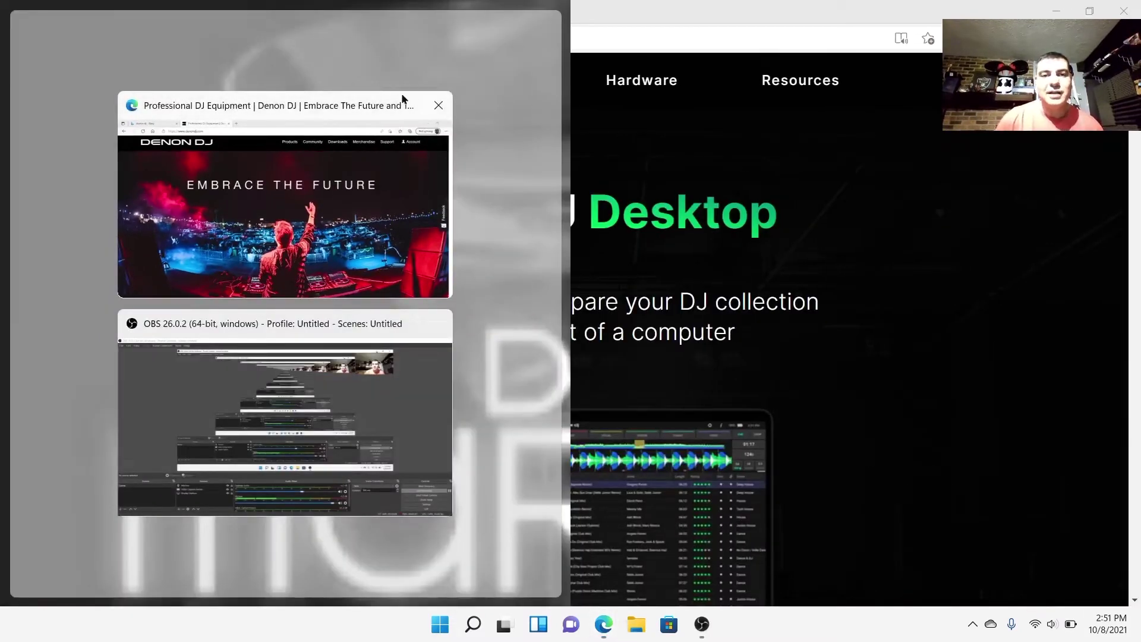
{"action": "left_click", "coordinate": [439, 105]}
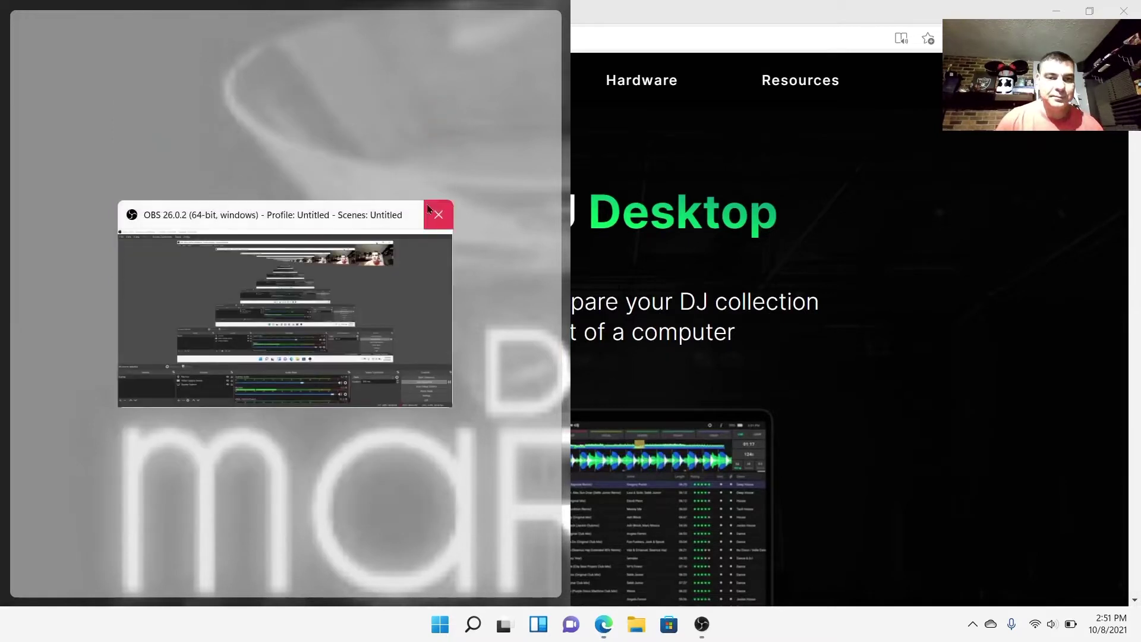
{"action": "left_click", "coordinate": [712, 184]}
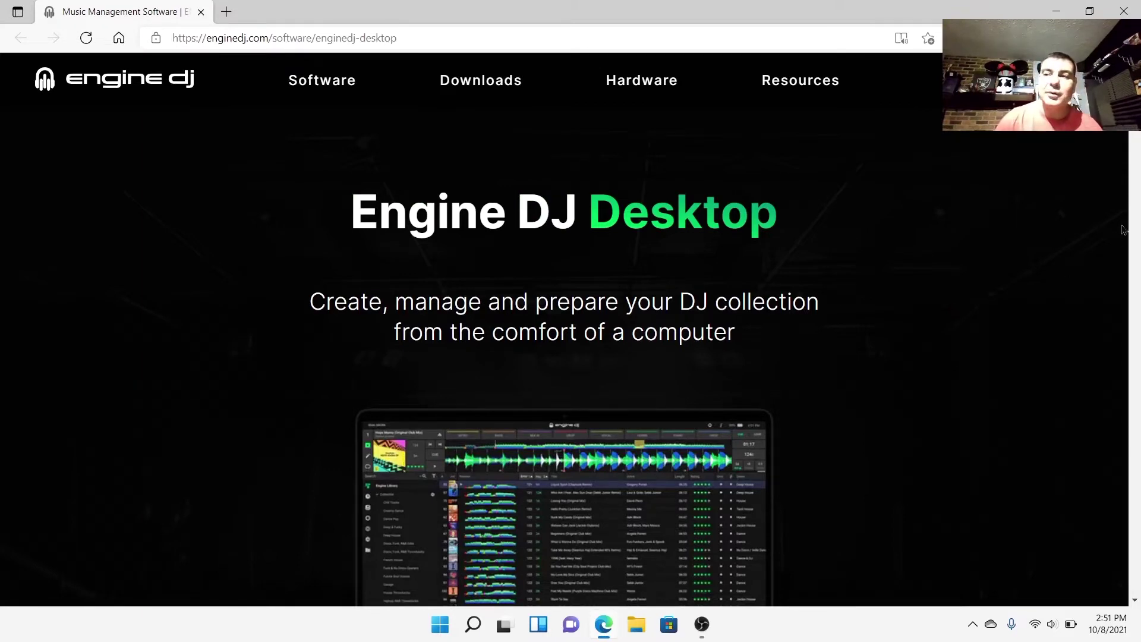
Step: Download the Windows version of Engine DJ Desktop v2.0.0 from the Engine DJ downloads page and acknowledge the important information notice
{"action": "scroll", "coordinate": [917, 270], "scroll_direction": "down", "scroll_amount": 9}
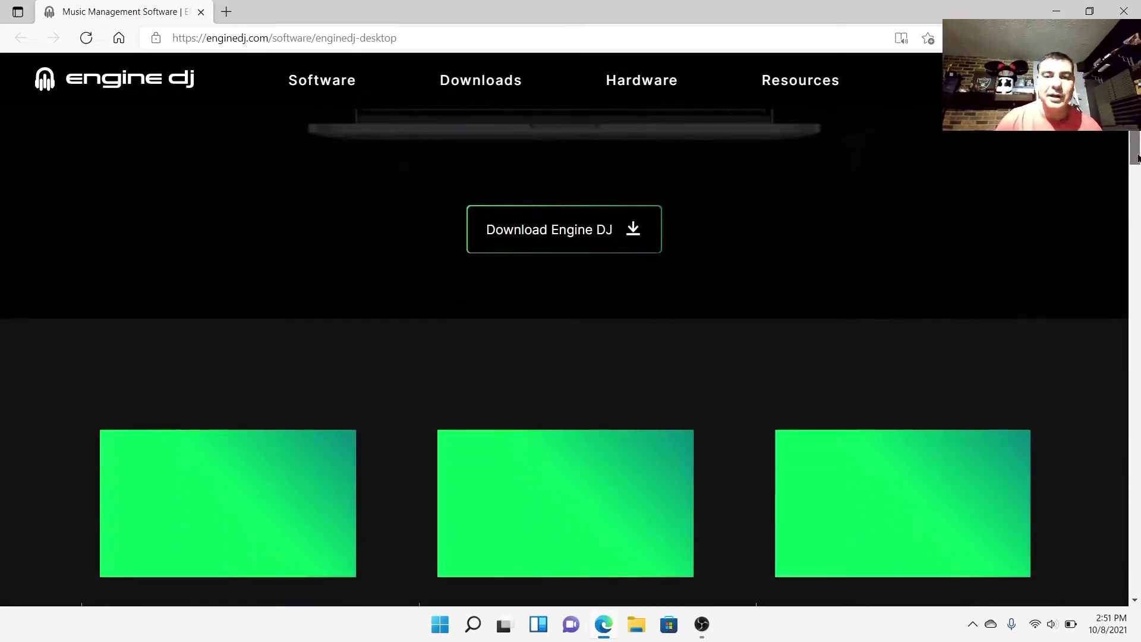
{"action": "scroll", "coordinate": [917, 270], "scroll_direction": "up", "scroll_amount": 3}
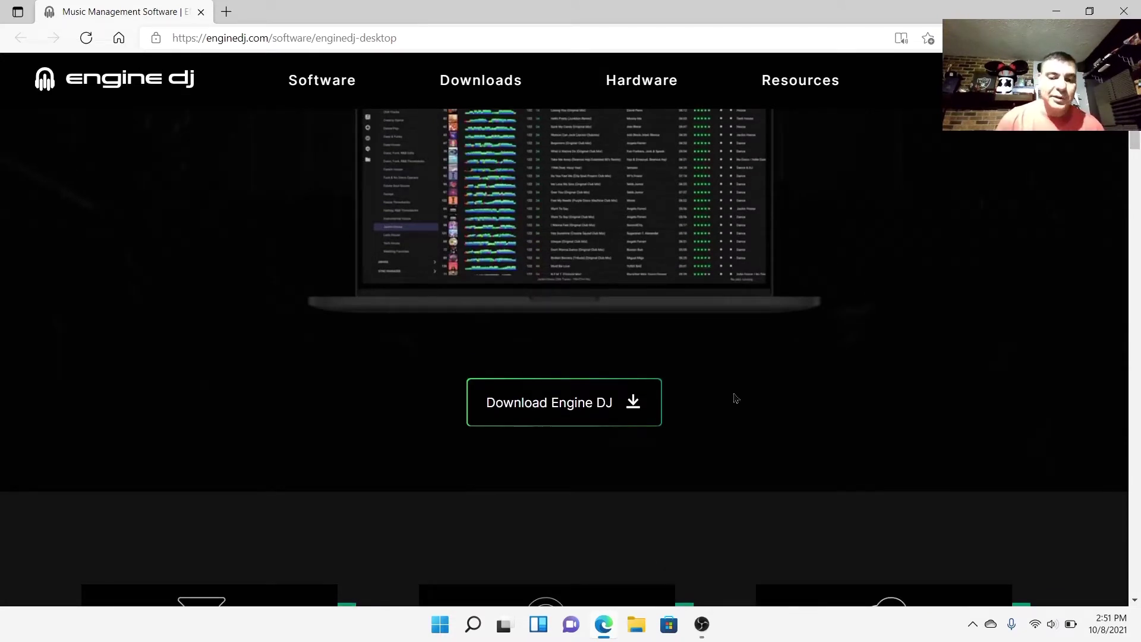
{"action": "left_click", "coordinate": [576, 406]}
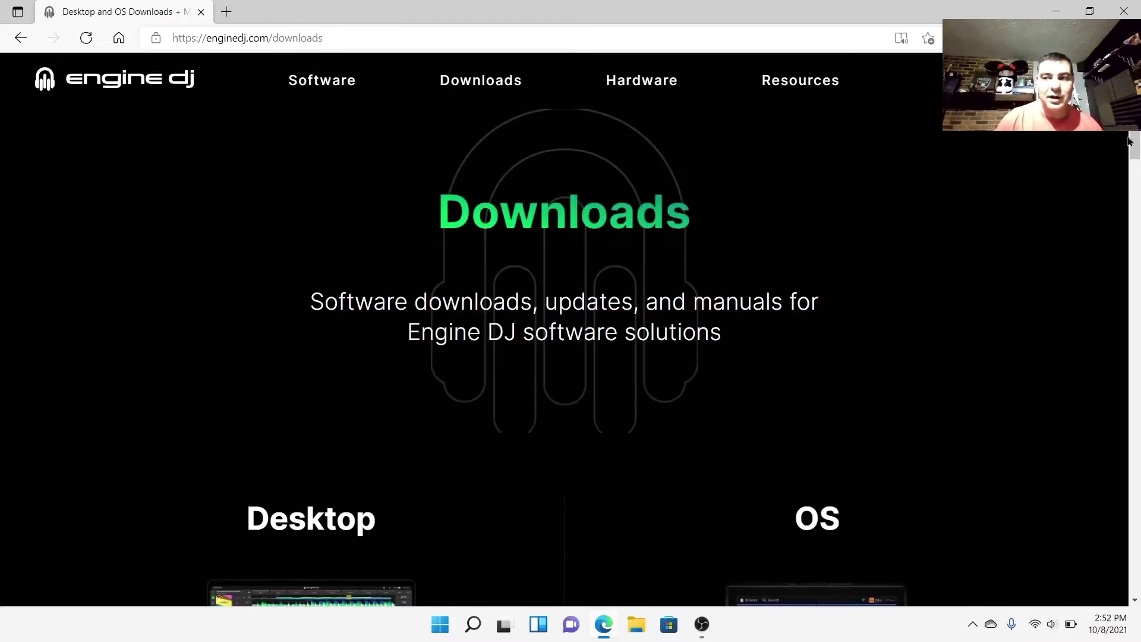
{"action": "left_click_drag", "start_coordinate": [1135, 142], "coordinate": [1131, 199]}
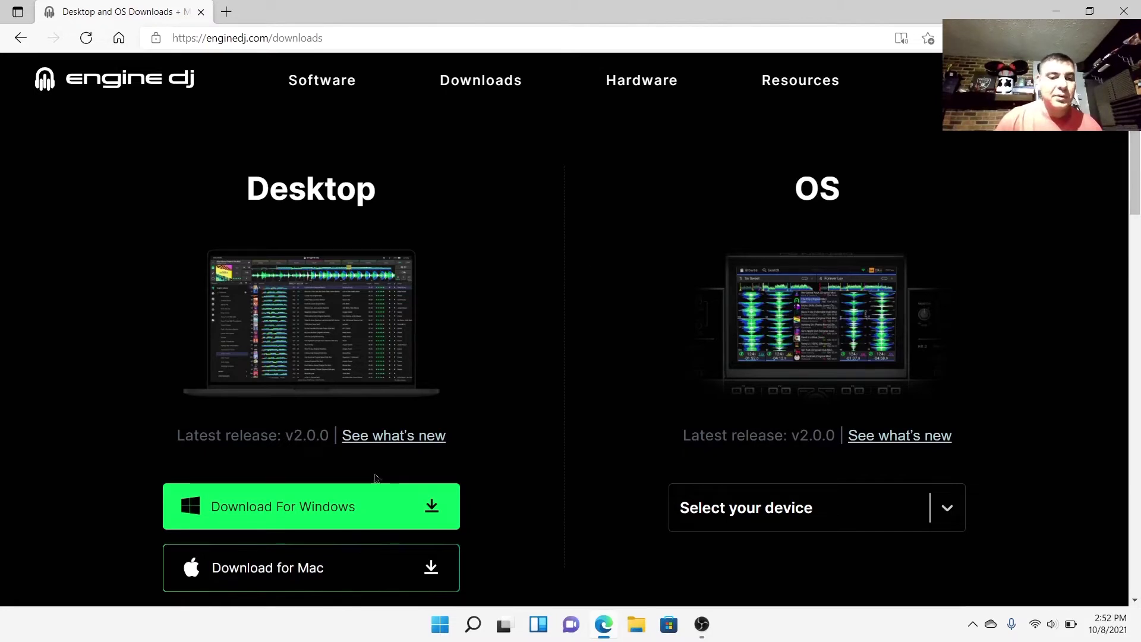
{"action": "left_click", "coordinate": [301, 506]}
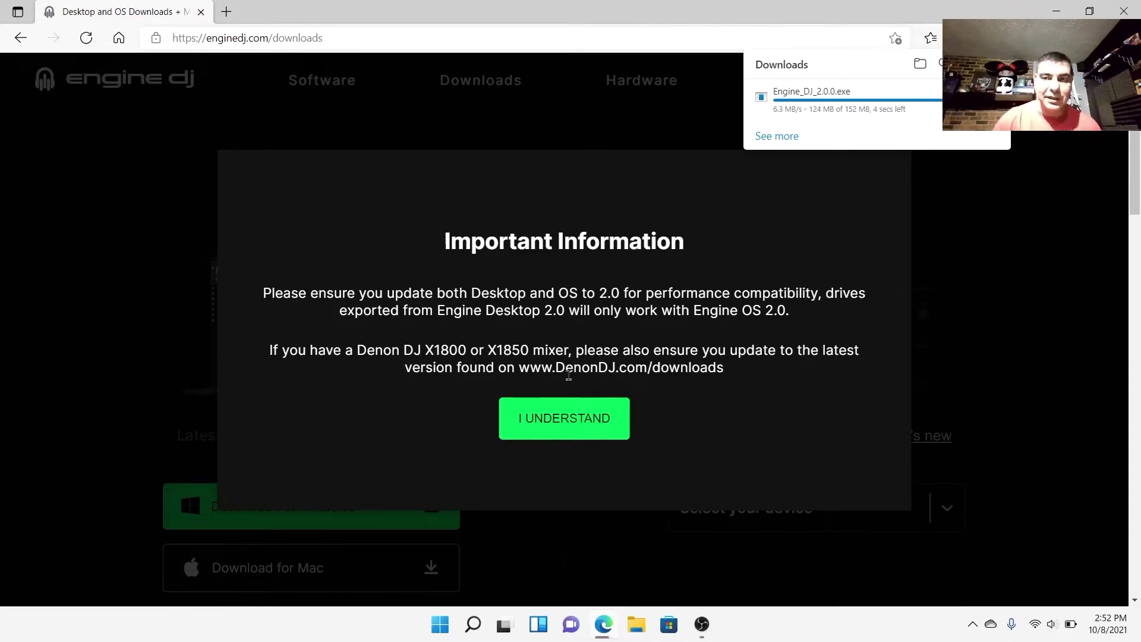
{"action": "left_click", "coordinate": [570, 417]}
{"action": "left_click", "coordinate": [572, 416]}
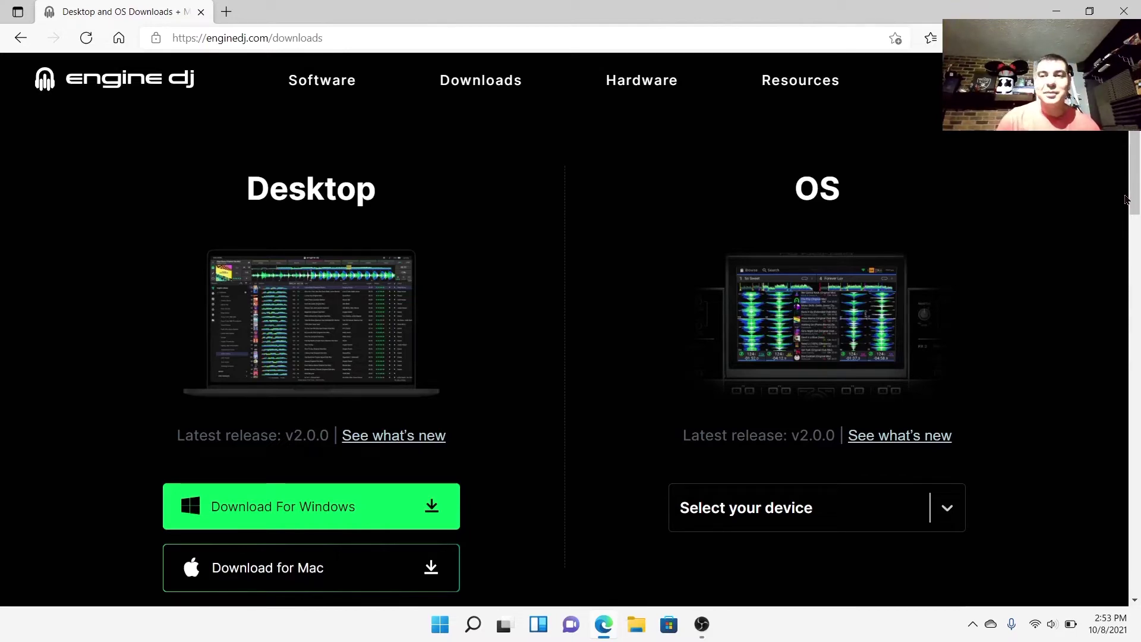
Step: Expand the v2.0.0 release notes on the downloads page and read the new features, fixes and compatibility notes
{"action": "left_click_drag", "start_coordinate": [1135, 199], "coordinate": [1134, 366]}
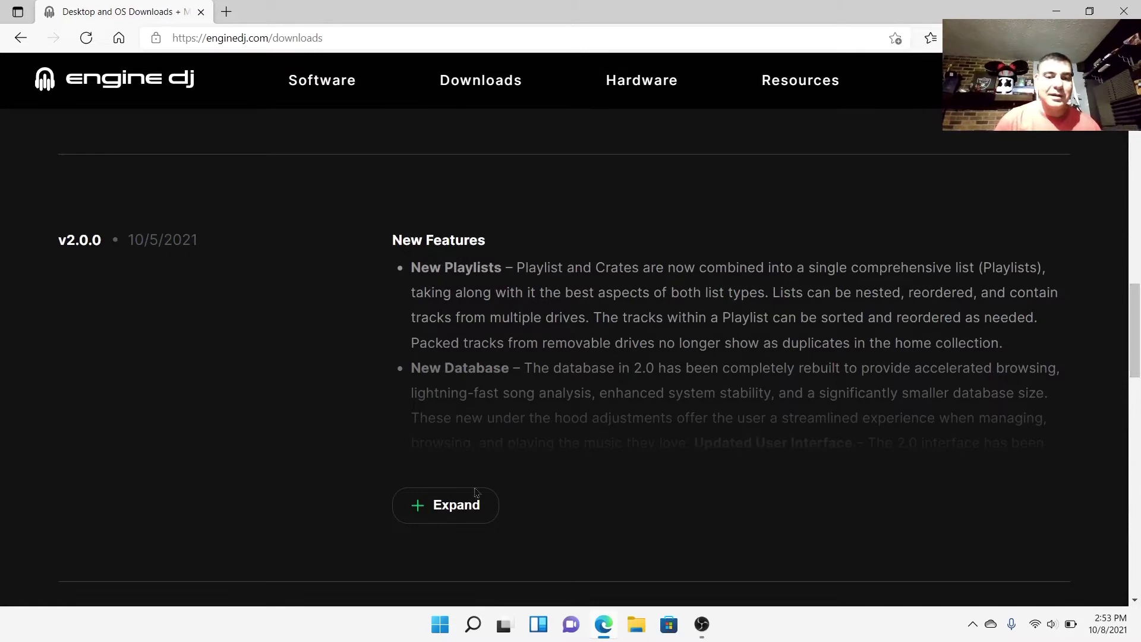
{"action": "left_click", "coordinate": [448, 508]}
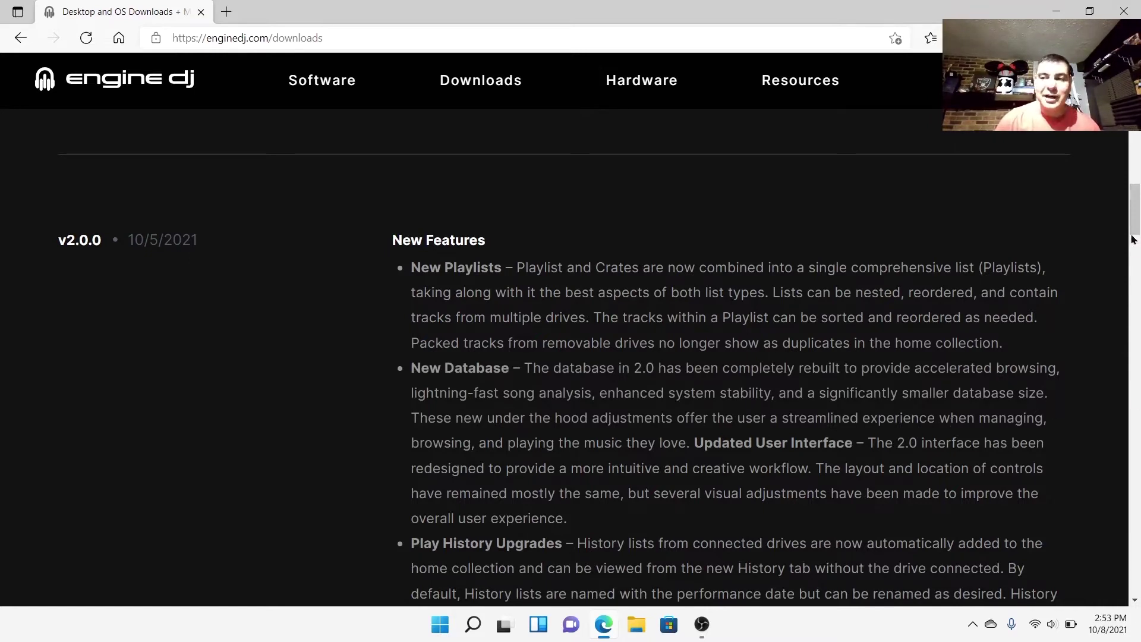
{"action": "scroll", "coordinate": [1134, 232], "scroll_direction": "down", "scroll_amount": 1}
{"action": "left_click_drag", "start_coordinate": [1134, 232], "coordinate": [1136, 264]}
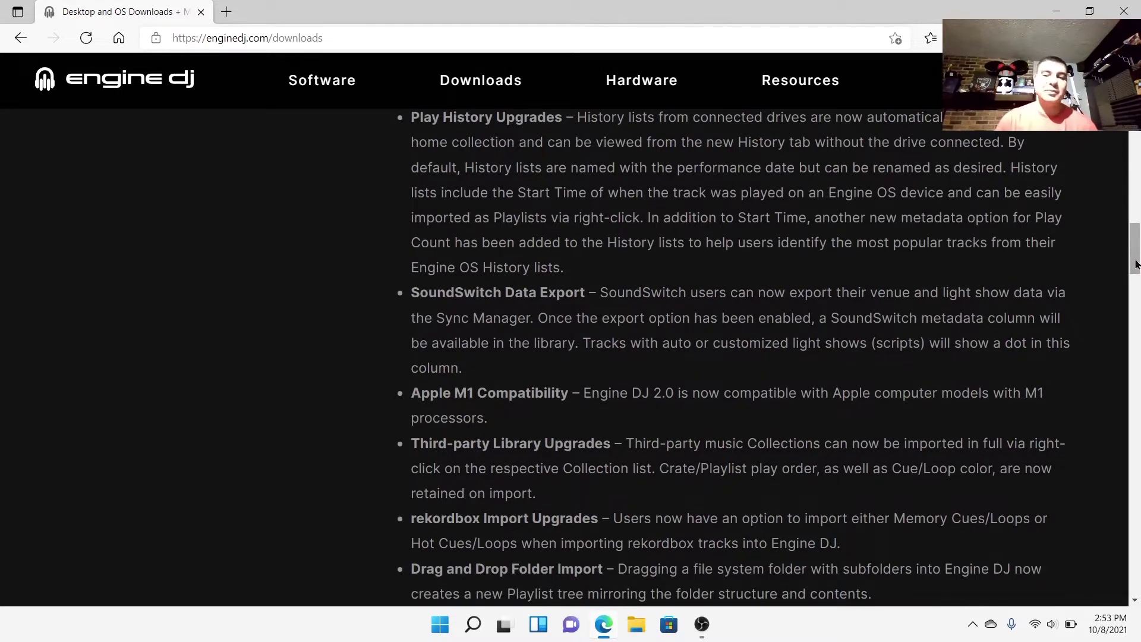
{"action": "left_click_drag", "start_coordinate": [1135, 265], "coordinate": [1135, 292]}
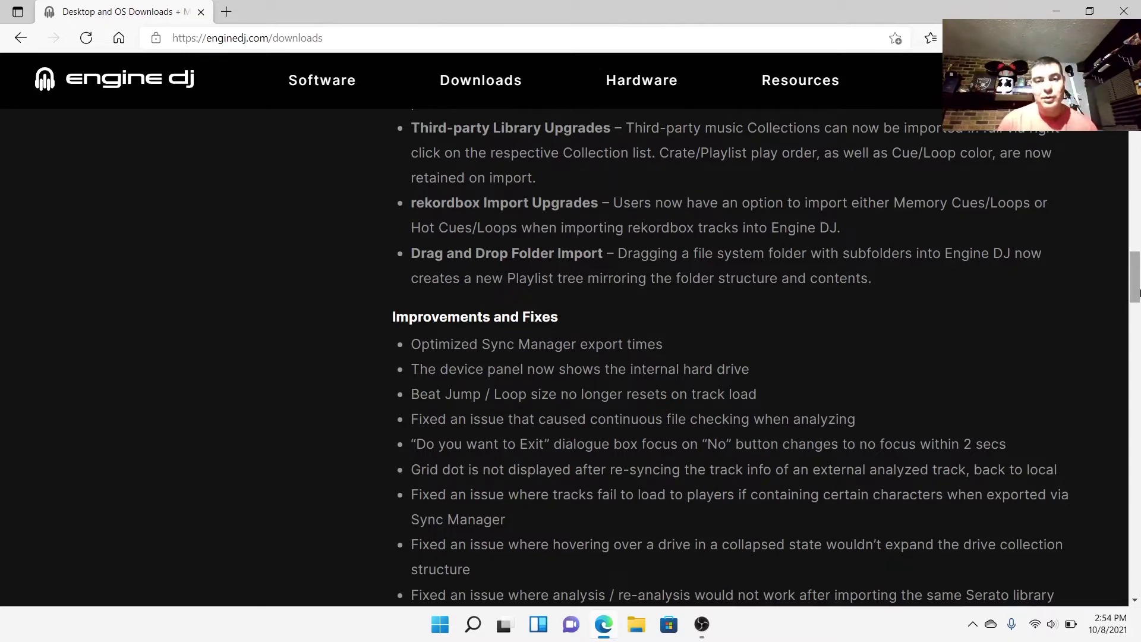
{"action": "left_click_drag", "start_coordinate": [1138, 248], "coordinate": [1138, 418]}
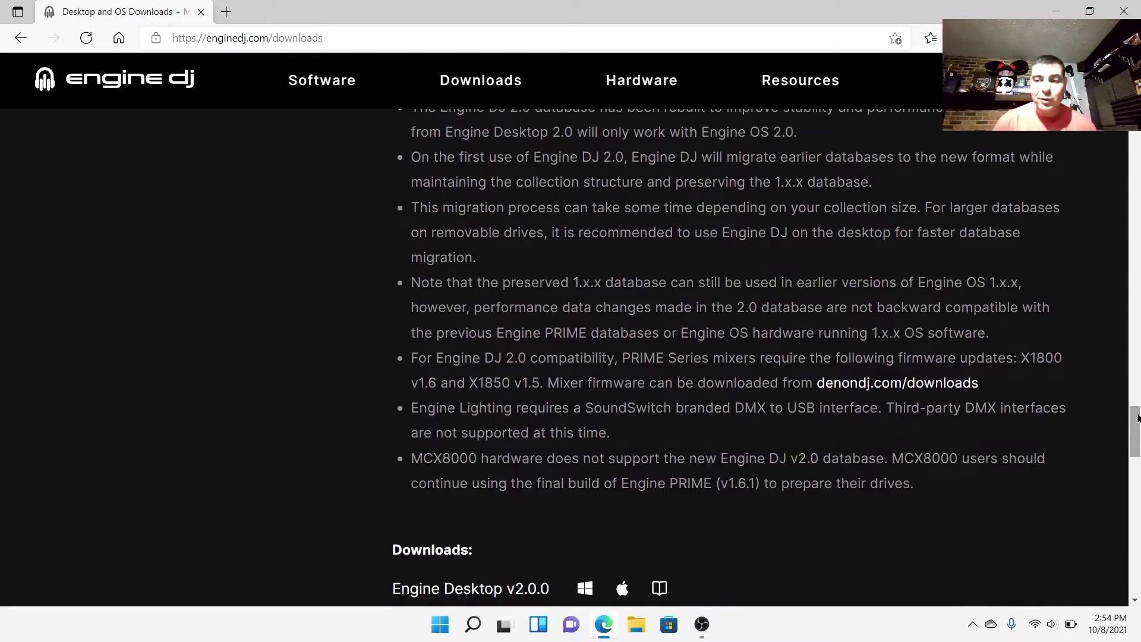
{"action": "left_click_drag", "start_coordinate": [1138, 427], "coordinate": [1138, 59]}
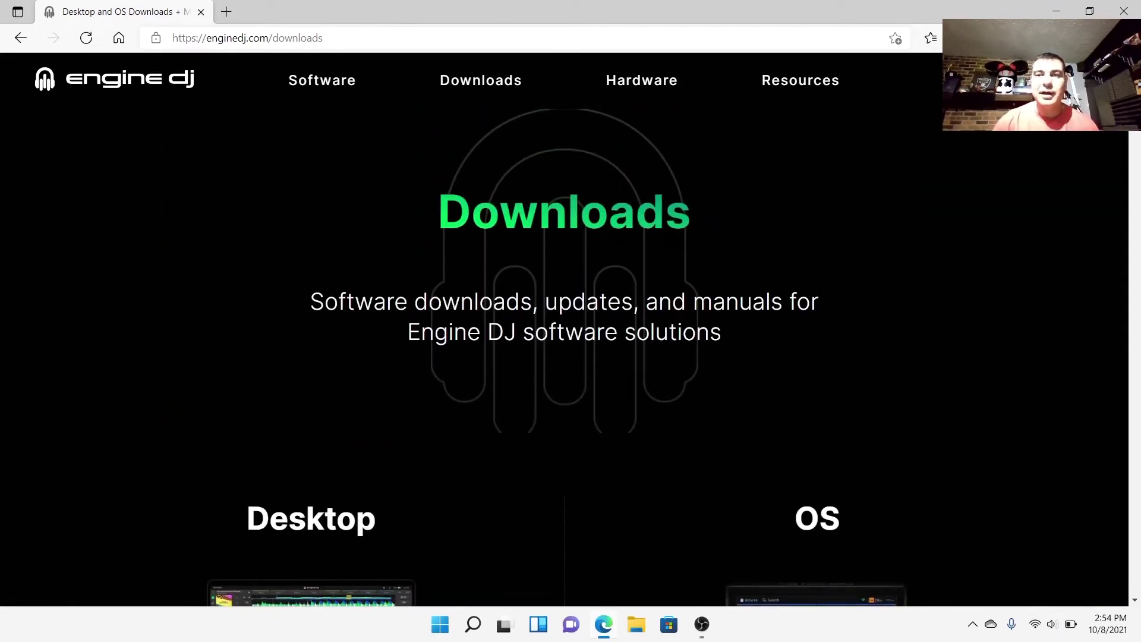
Step: Minimize the browser, switch to File Explorer and launch the Engine_DJ_2.0.0 installer from the Downloads folder
{"action": "left_click", "coordinate": [1056, 13]}
{"action": "left_click", "coordinate": [633, 627]}
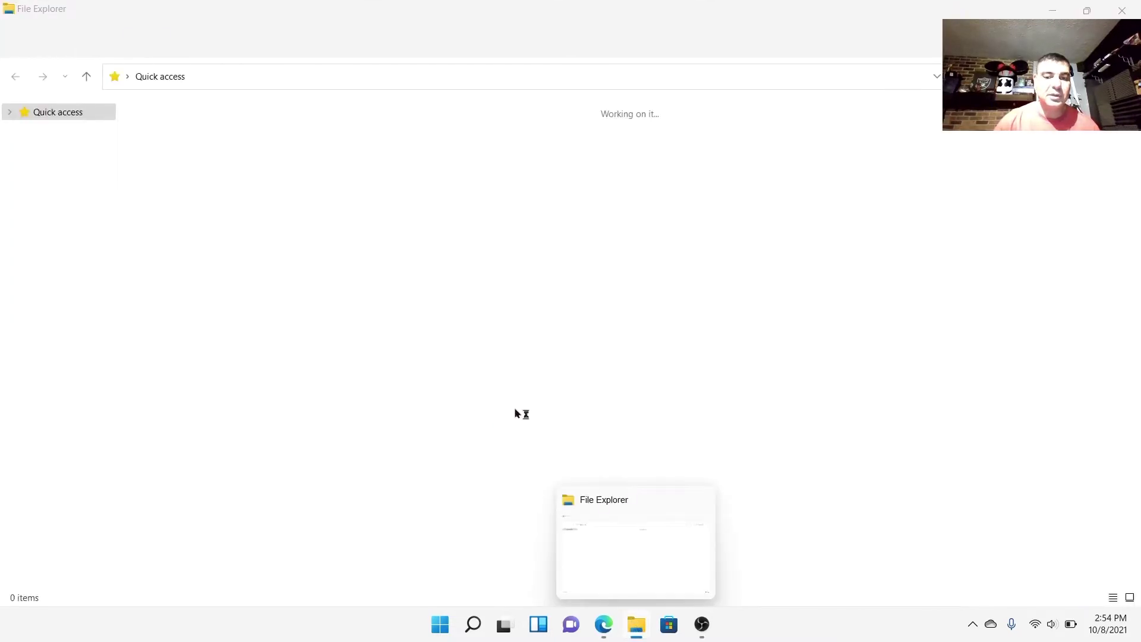
{"action": "left_click", "coordinate": [66, 149]}
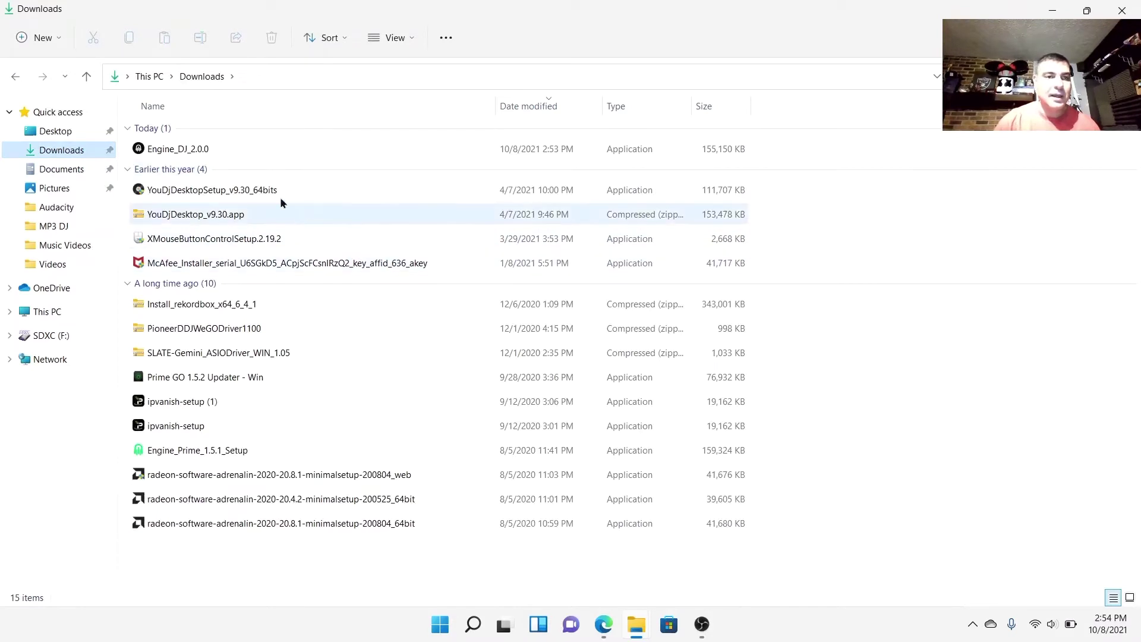
{"action": "double_click", "coordinate": [198, 148]}
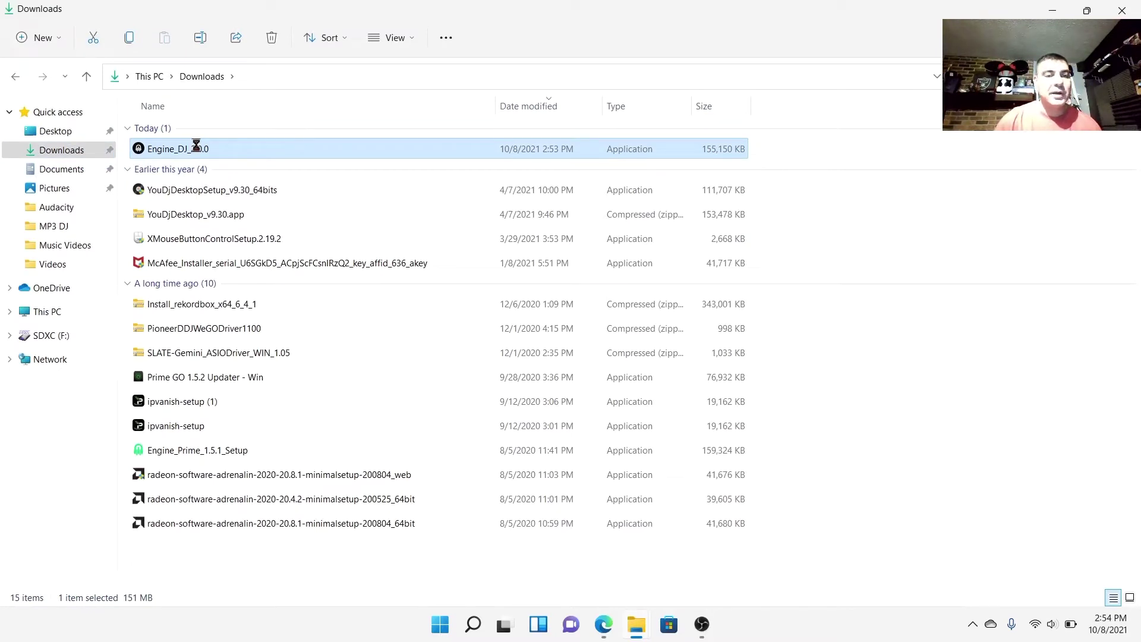
{"action": "right_click", "coordinate": [198, 148]}
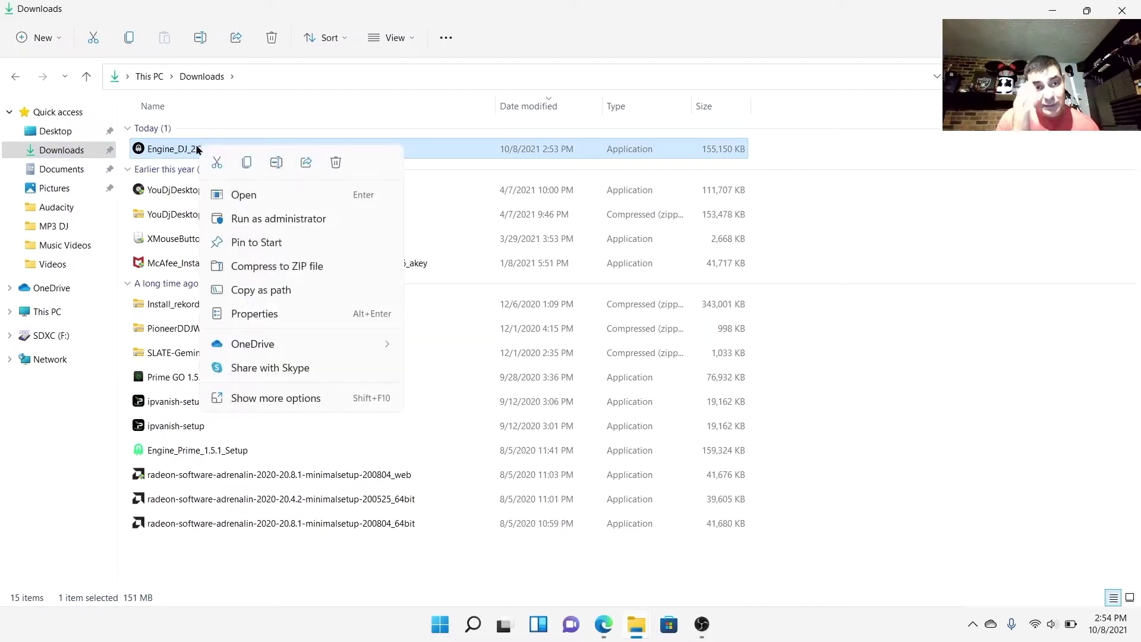
{"action": "left_click", "coordinate": [259, 196]}
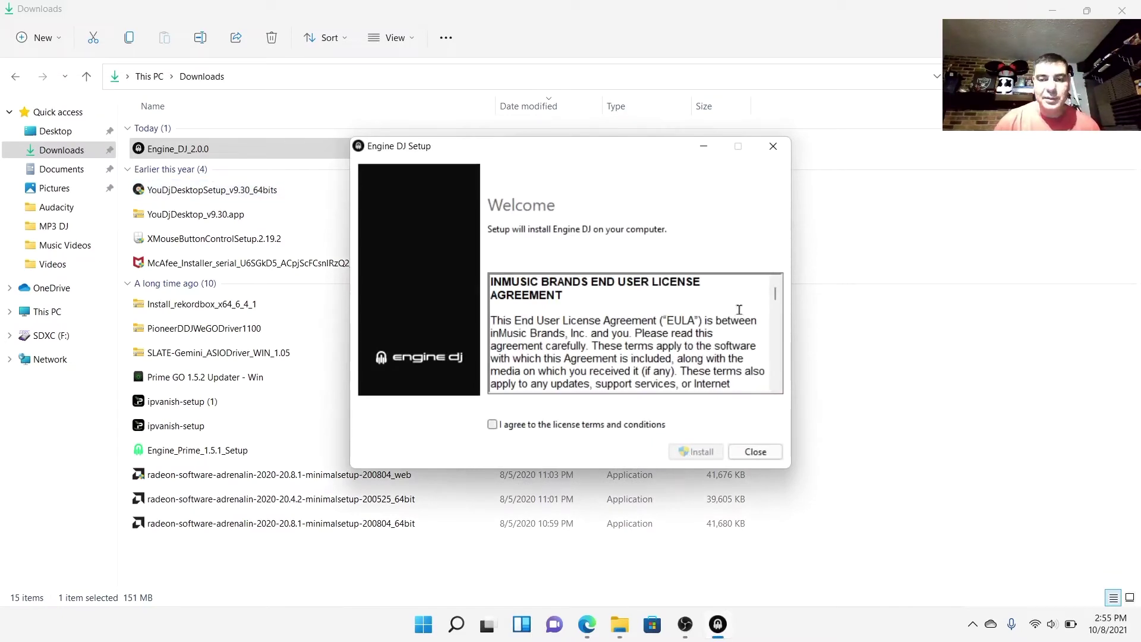
Step: Go through the end user license agreement, accept its terms and start installing Engine DJ
{"action": "scroll", "coordinate": [774, 304], "scroll_direction": "down", "scroll_amount": 3}
{"action": "scroll", "coordinate": [773, 307], "scroll_direction": "down", "scroll_amount": 20}
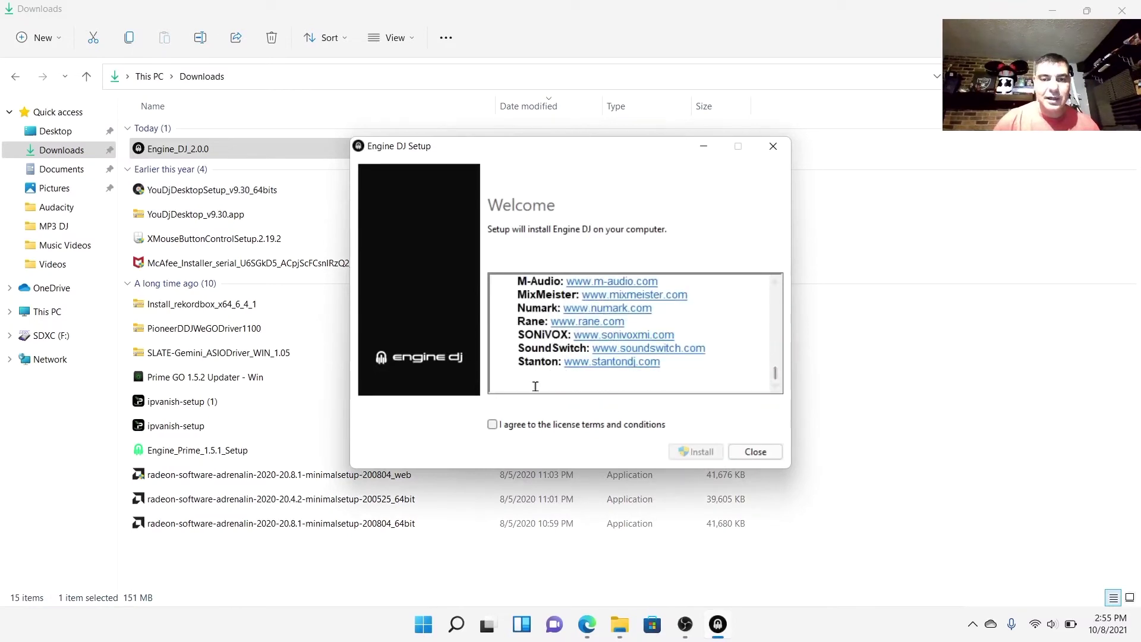
{"action": "left_click", "coordinate": [493, 424]}
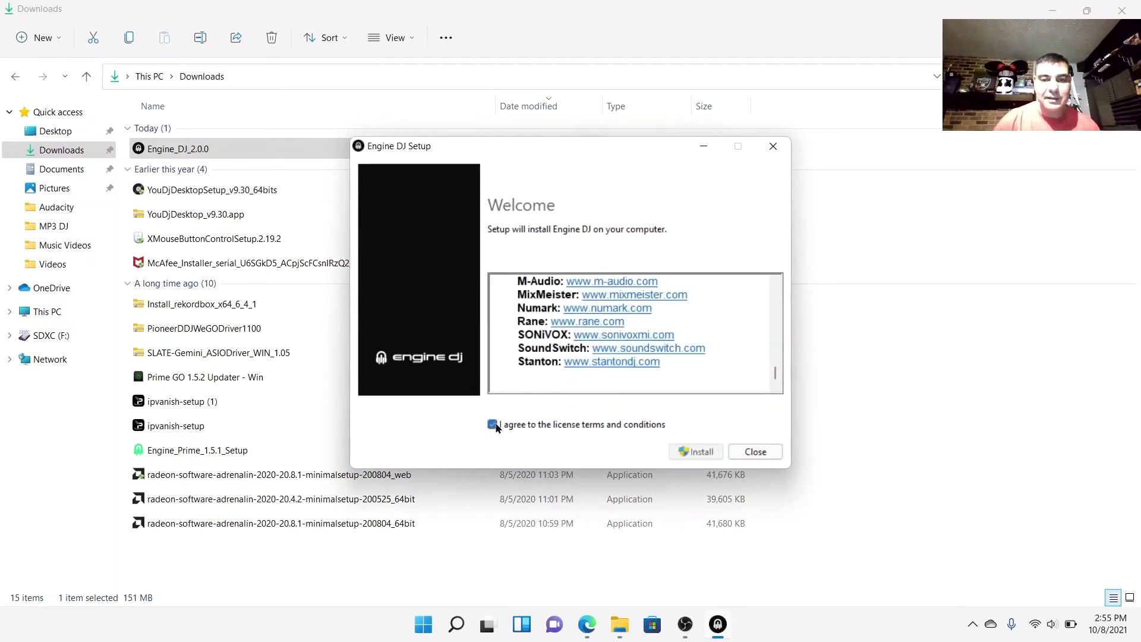
{"action": "left_click", "coordinate": [691, 452]}
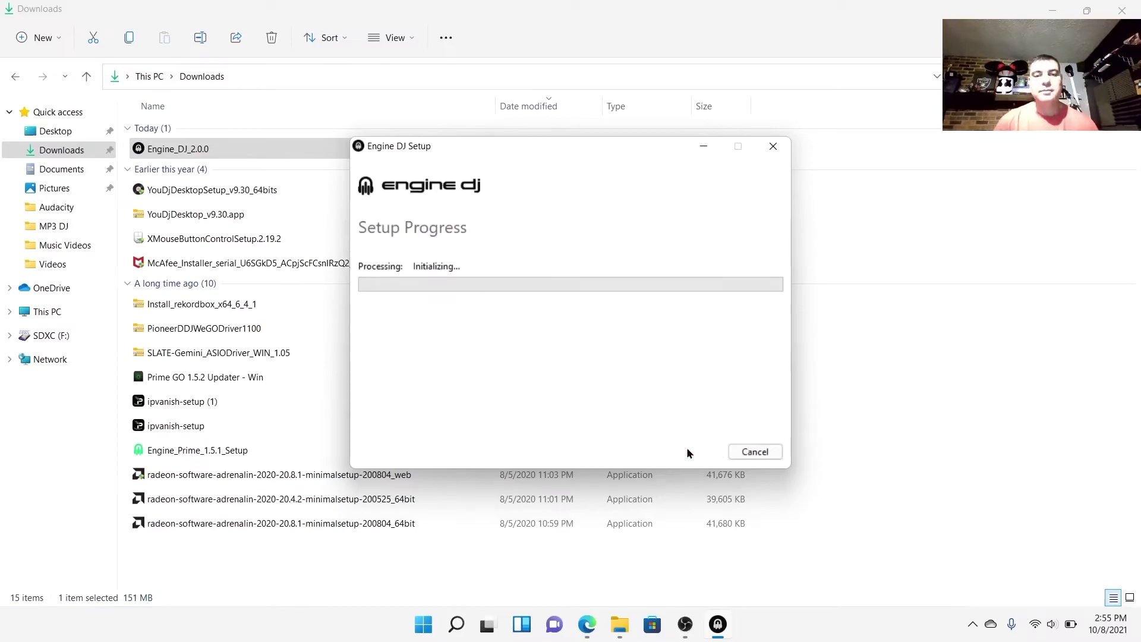
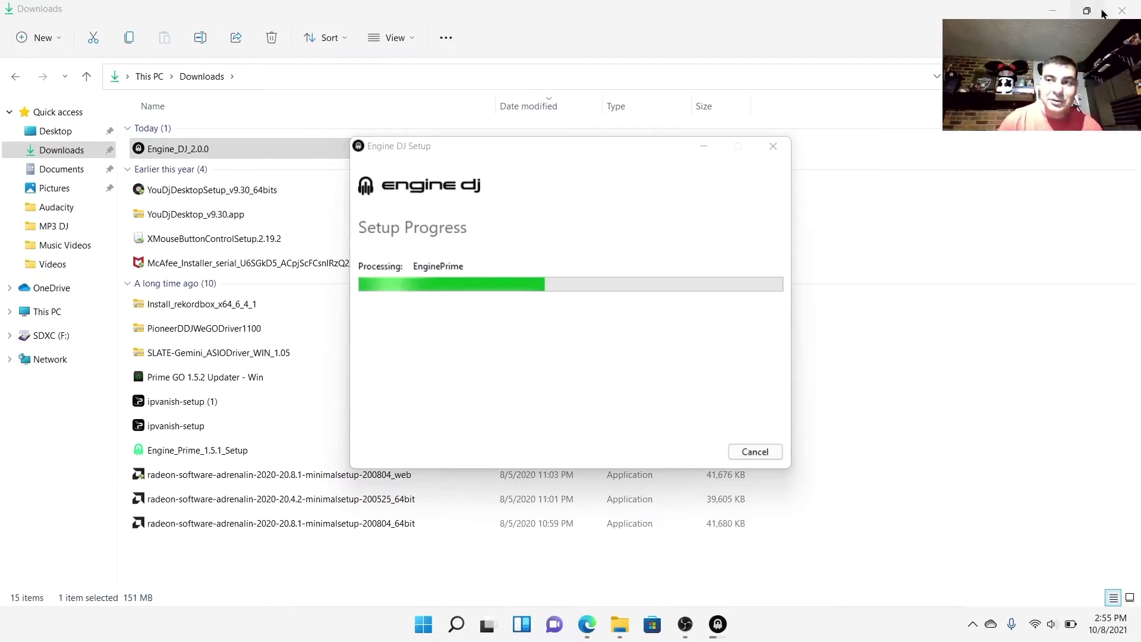
Step: Close both File Explorer windows and, once the installation completes, close the Engine DJ setup
{"action": "left_click", "coordinate": [1127, 14]}
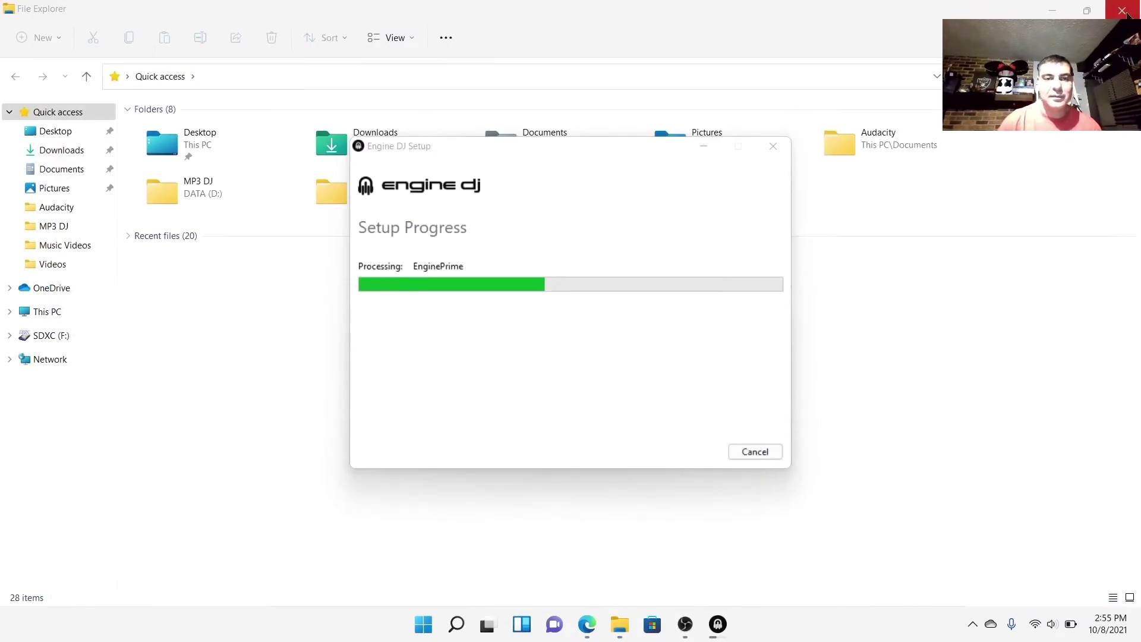
{"action": "left_click", "coordinate": [1127, 14]}
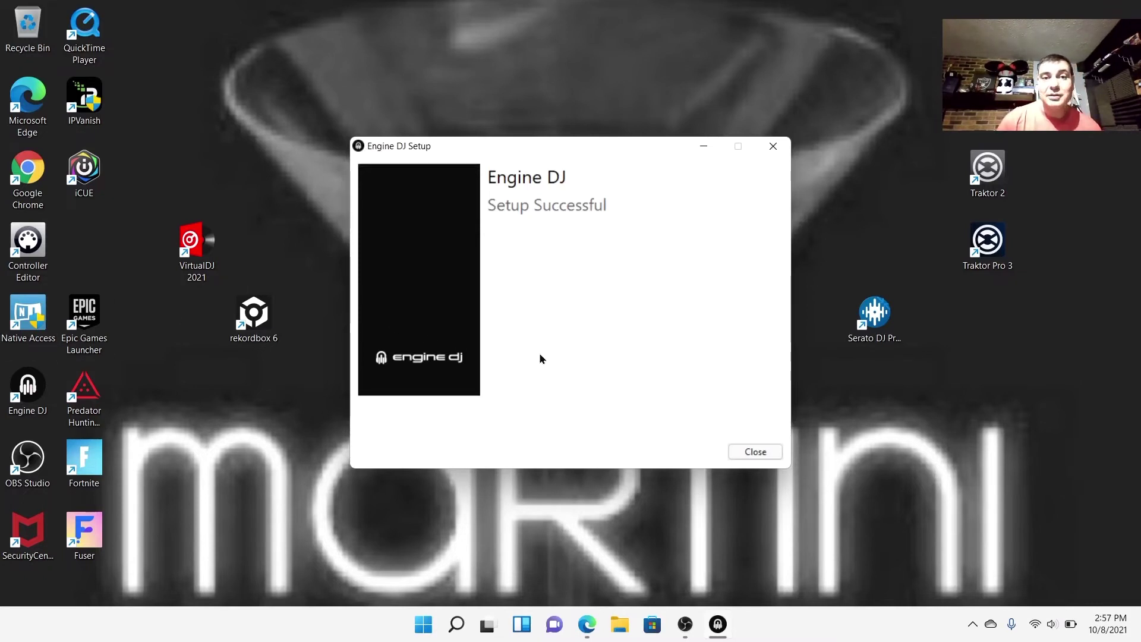
{"action": "left_click", "coordinate": [754, 453]}
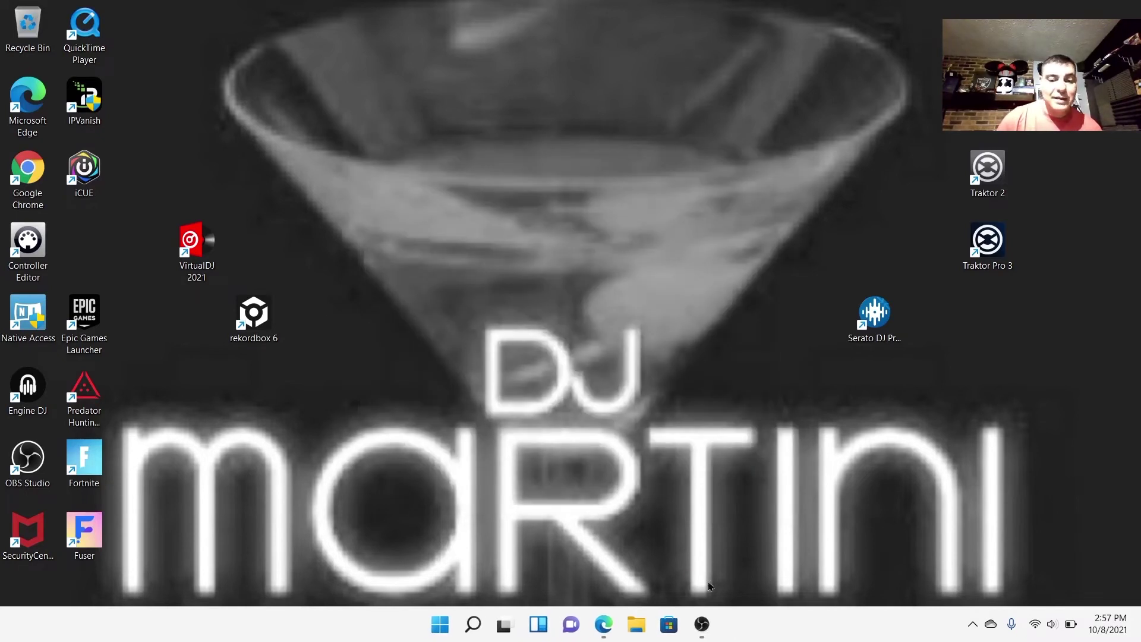
Step: Launch Engine DJ from the desktop, then collapse and re-expand the Collection in the Engine Library
{"action": "double_click", "coordinate": [33, 386]}
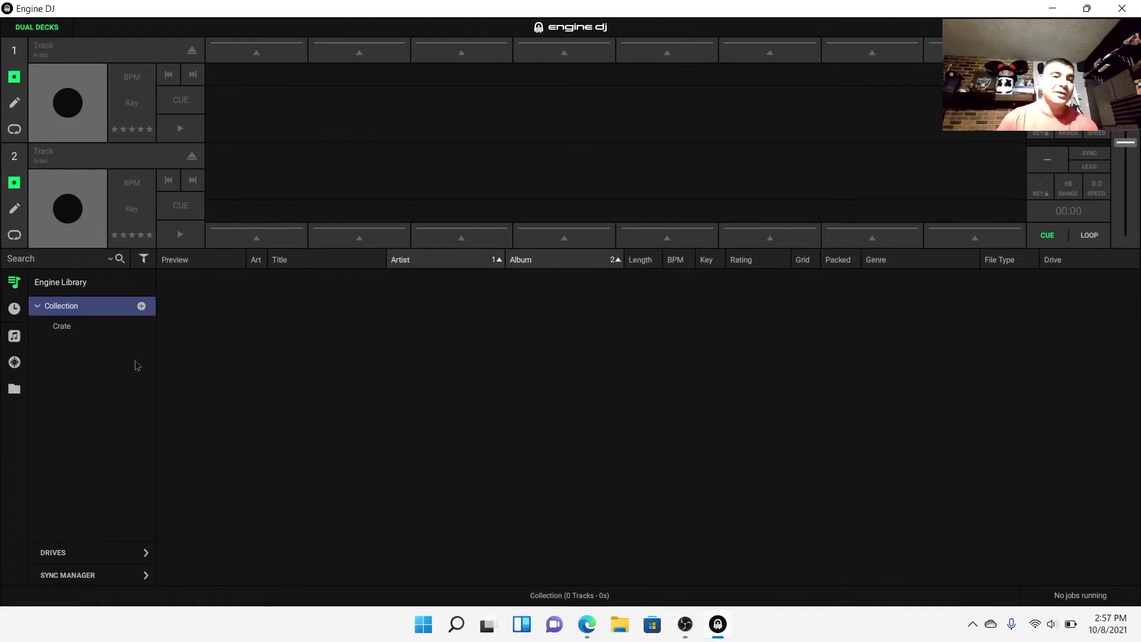
{"action": "left_click", "coordinate": [38, 306]}
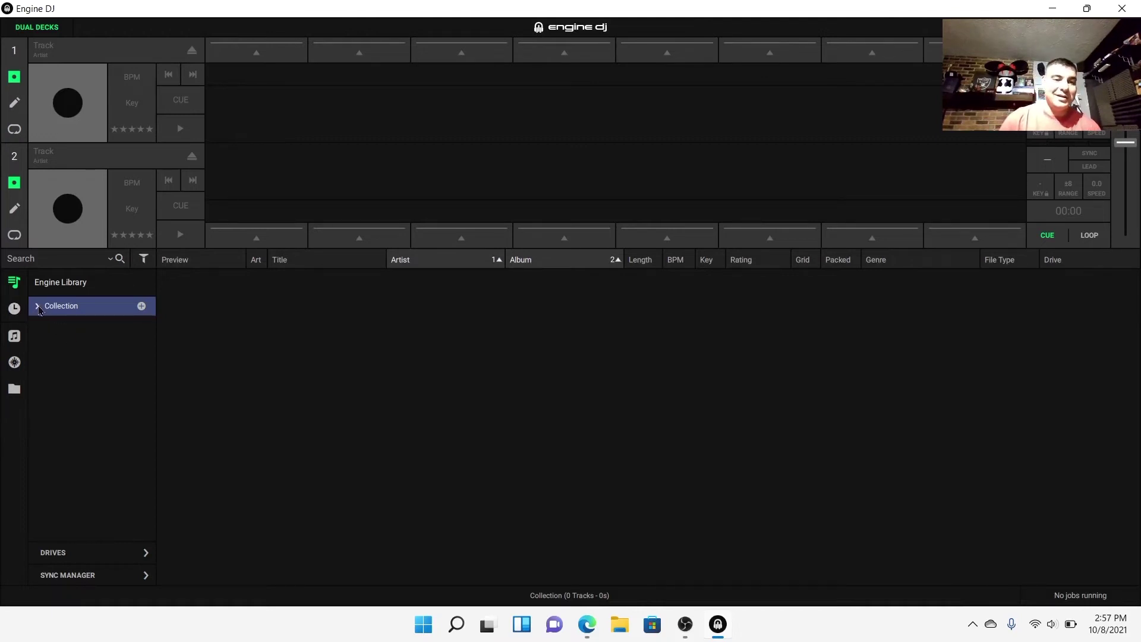
{"action": "left_click", "coordinate": [37, 306]}
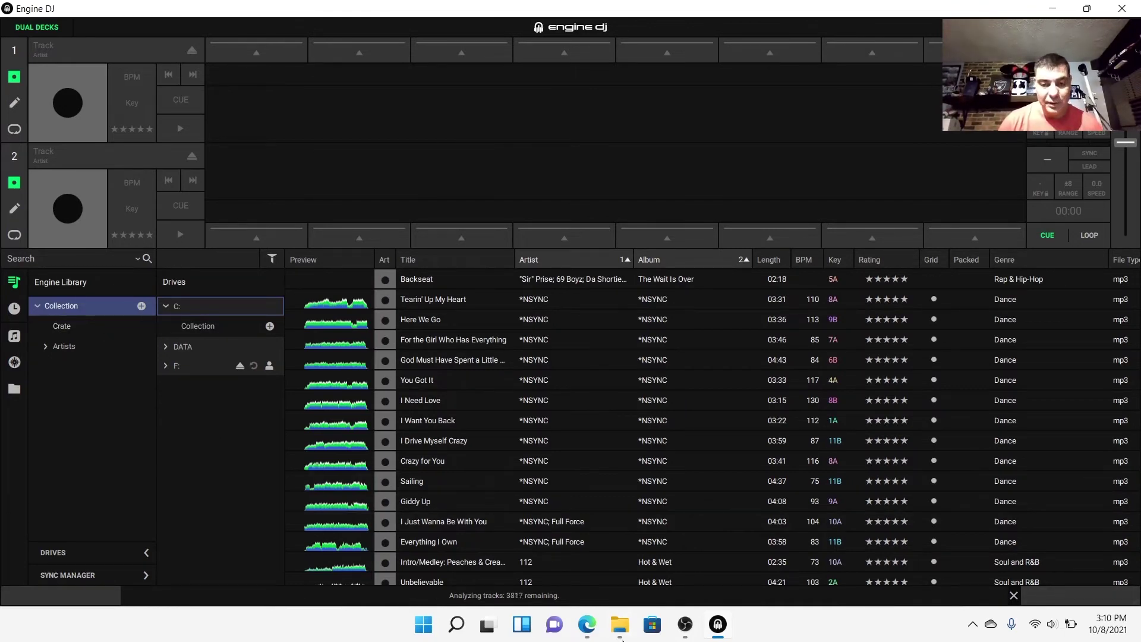
Step: Import the MP3 DJ folder from the DATA (D:) drive in File Explorer into the Engine DJ Collection, and return to Engine DJ
{"action": "left_click", "coordinate": [615, 621]}
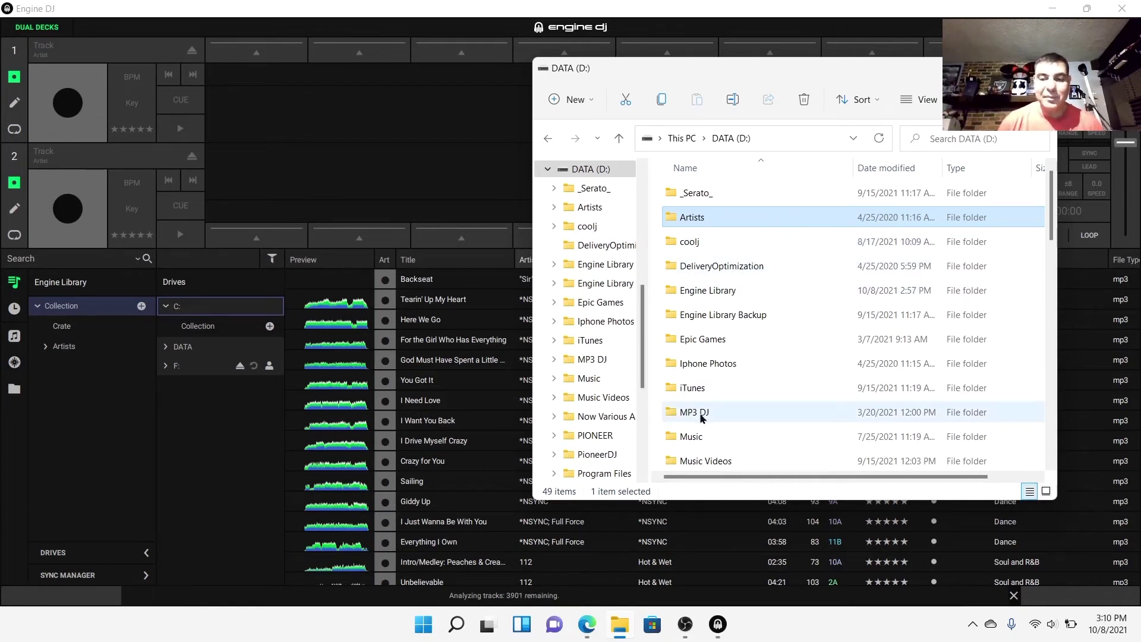
{"action": "mouse_move", "coordinate": [702, 418]}
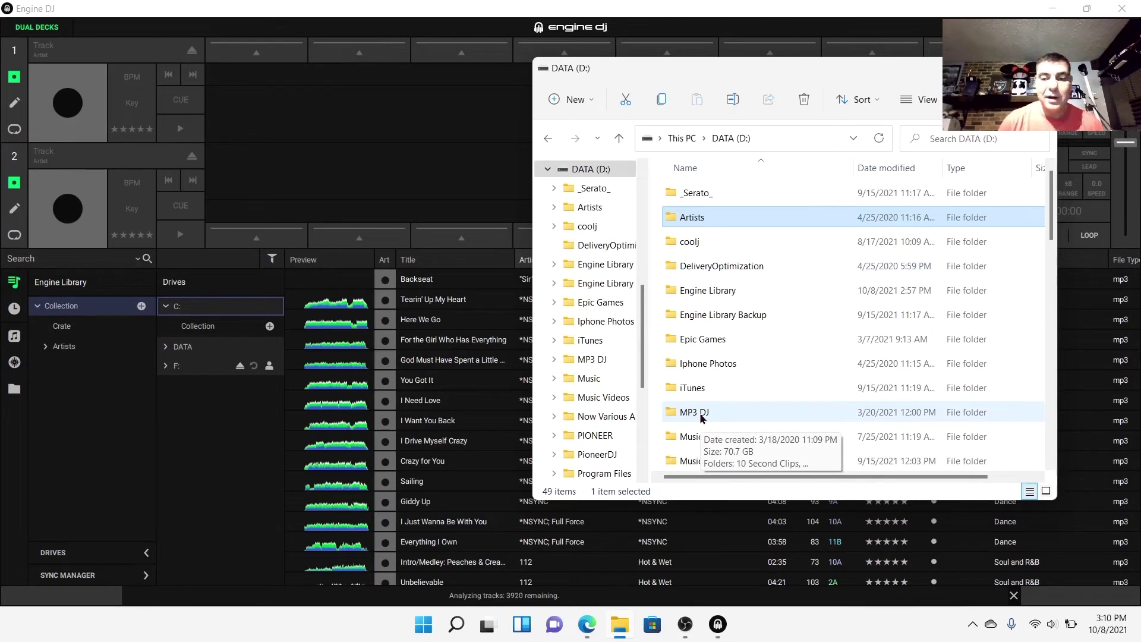
{"action": "left_click_drag", "start_coordinate": [702, 418], "coordinate": [81, 310]}
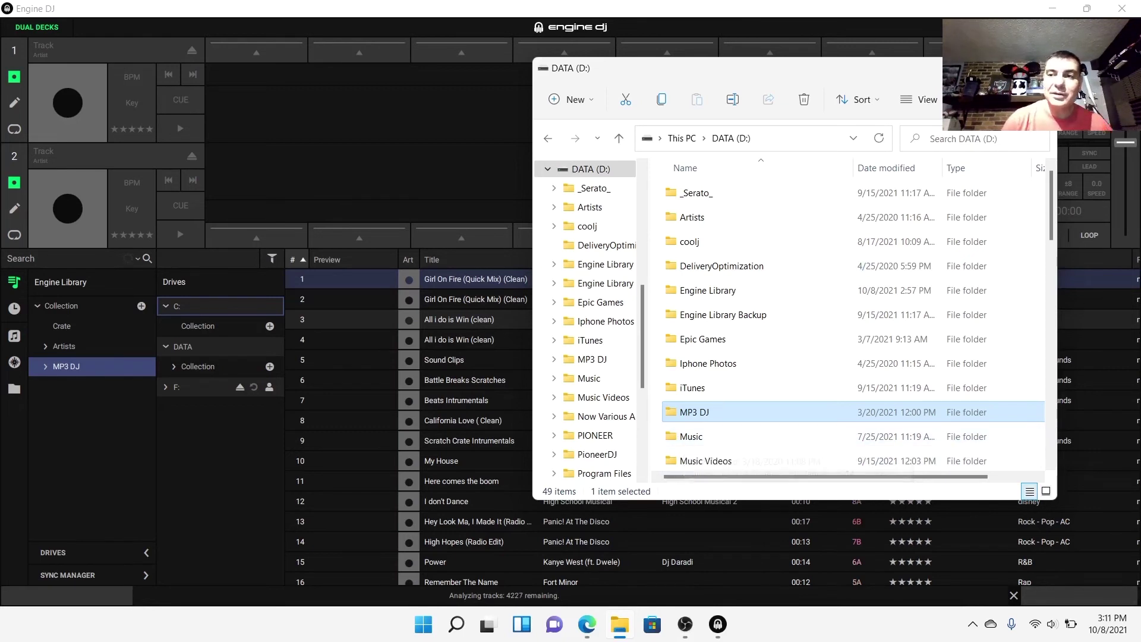
{"action": "key", "text": "alt+Tab"}
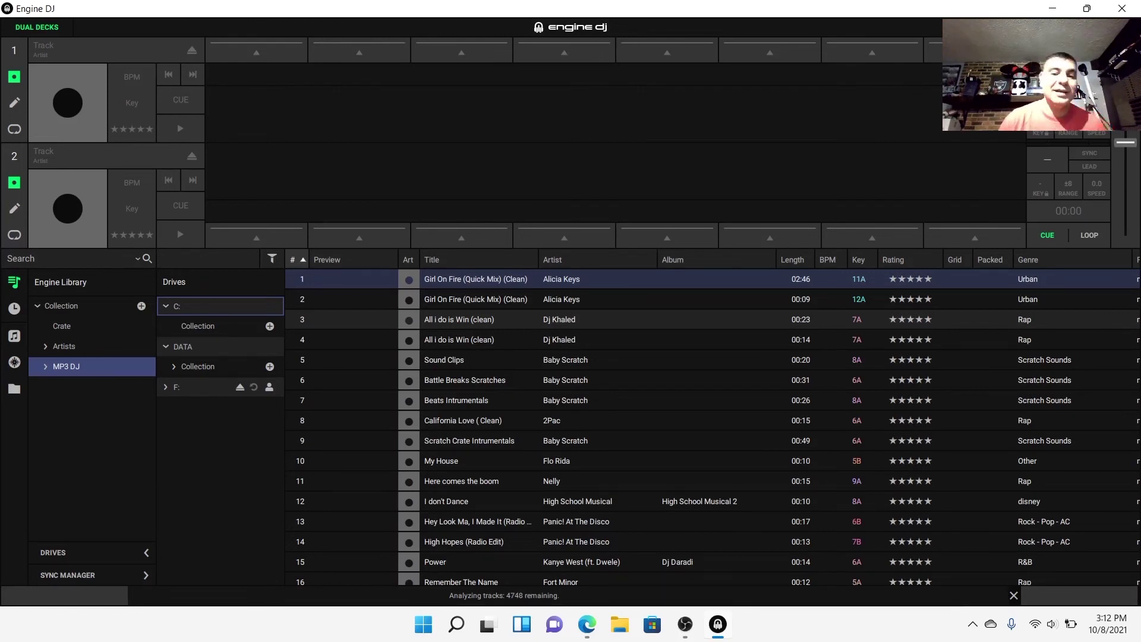
Step: Add a new playlist directly under the Collection in the Engine Library
{"action": "scroll", "coordinate": [783, 409], "scroll_direction": "right", "scroll_amount": 3}
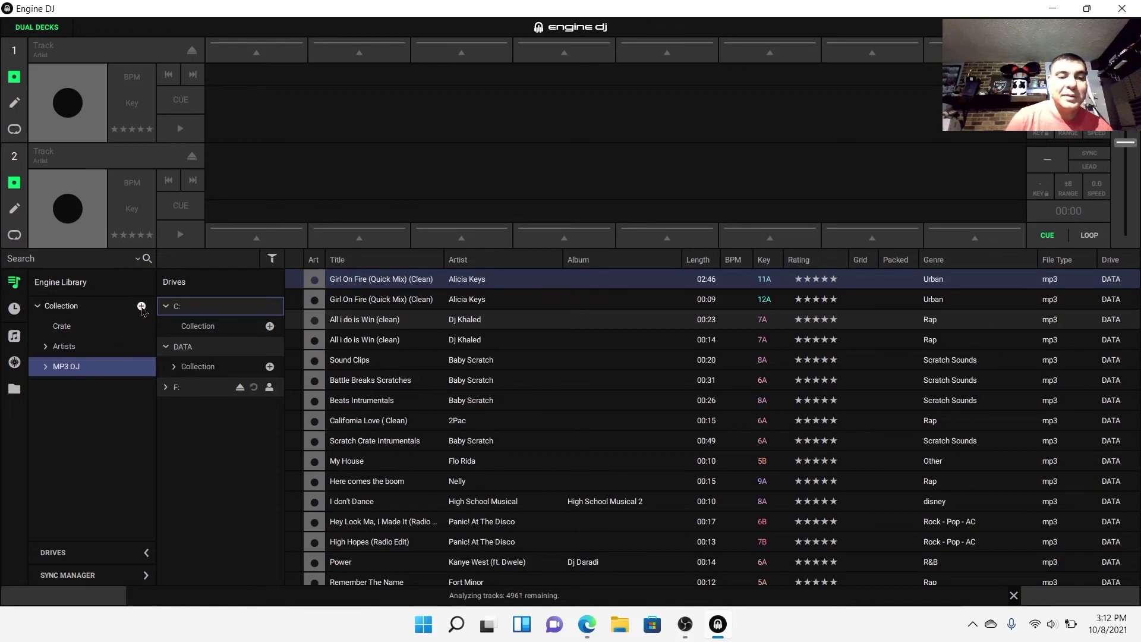
{"action": "left_click", "coordinate": [142, 306]}
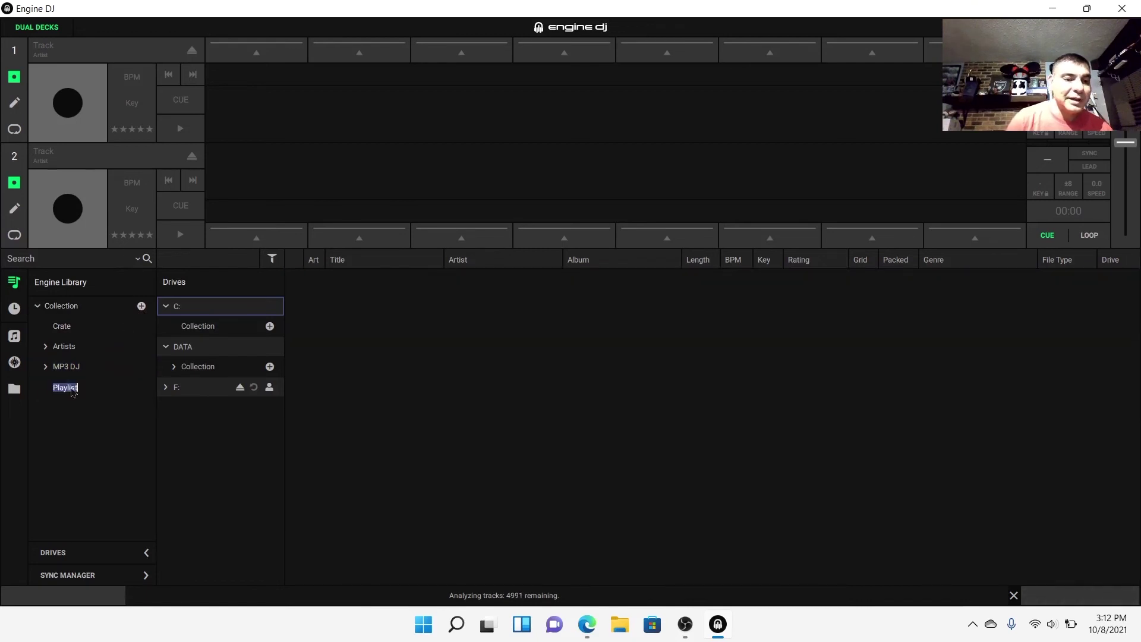